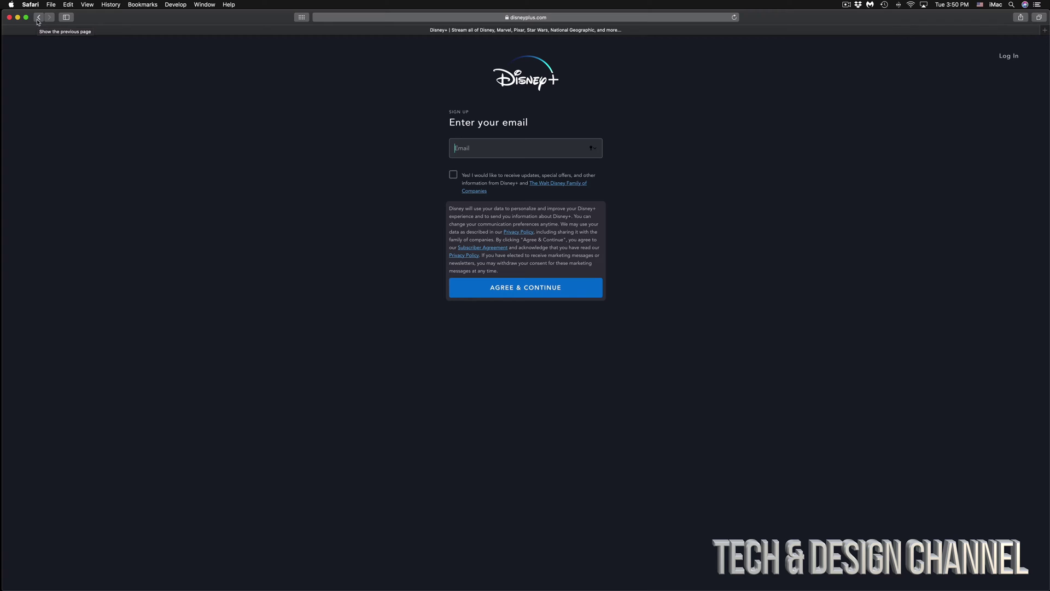
- Go back from the sign-up page to the Disney+ landing page in Safari
{"action": "left_click", "coordinate": [37, 18]}
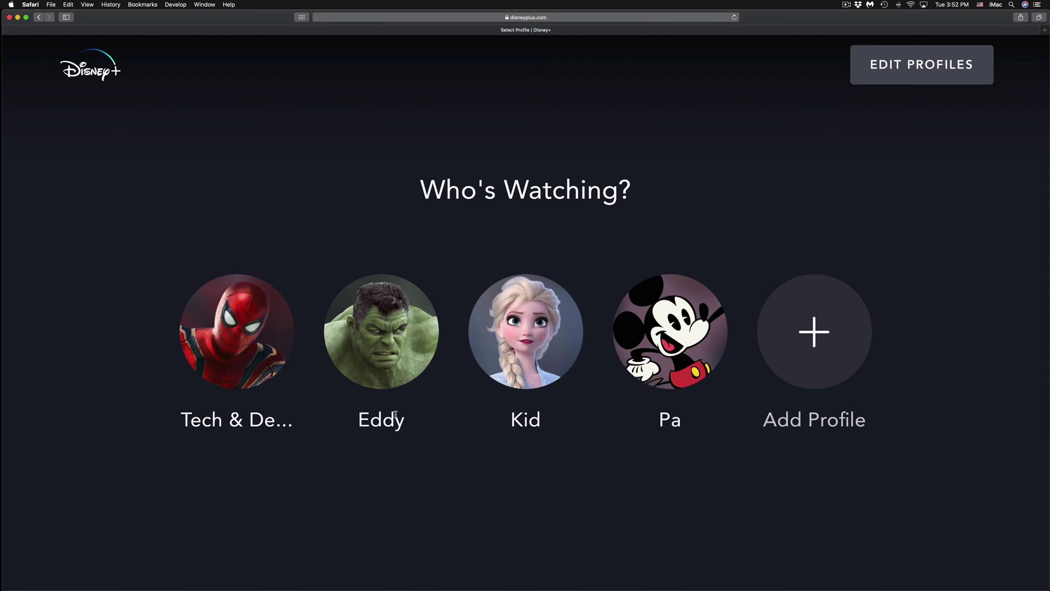
- Choose the first profile avatar on the Who's Watching? screen
{"action": "left_click", "coordinate": [250, 324]}
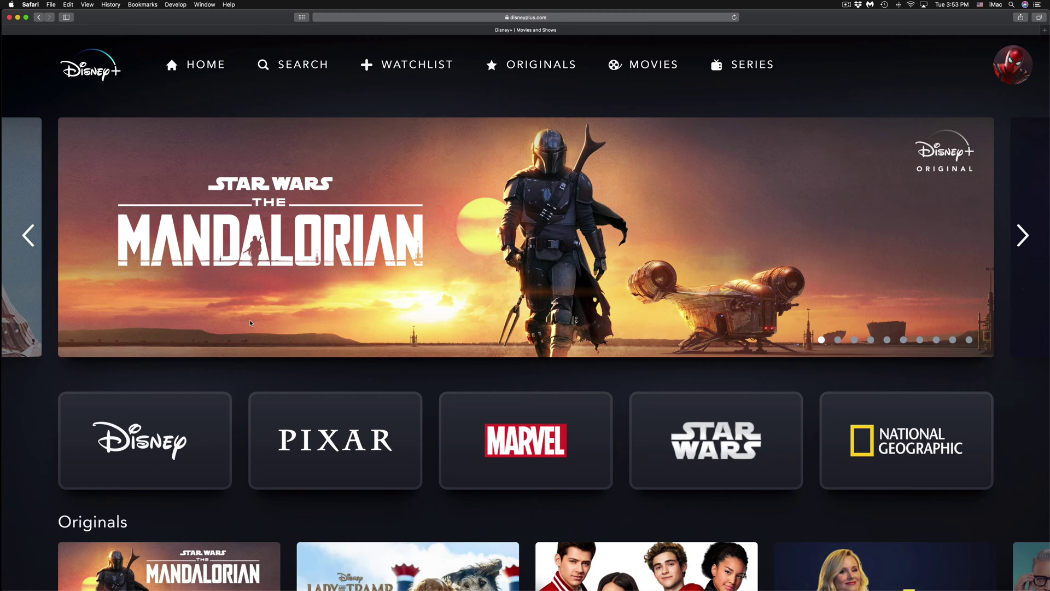
{"action": "scroll", "coordinate": [441, 445], "scroll_direction": "down", "scroll_amount": 3}
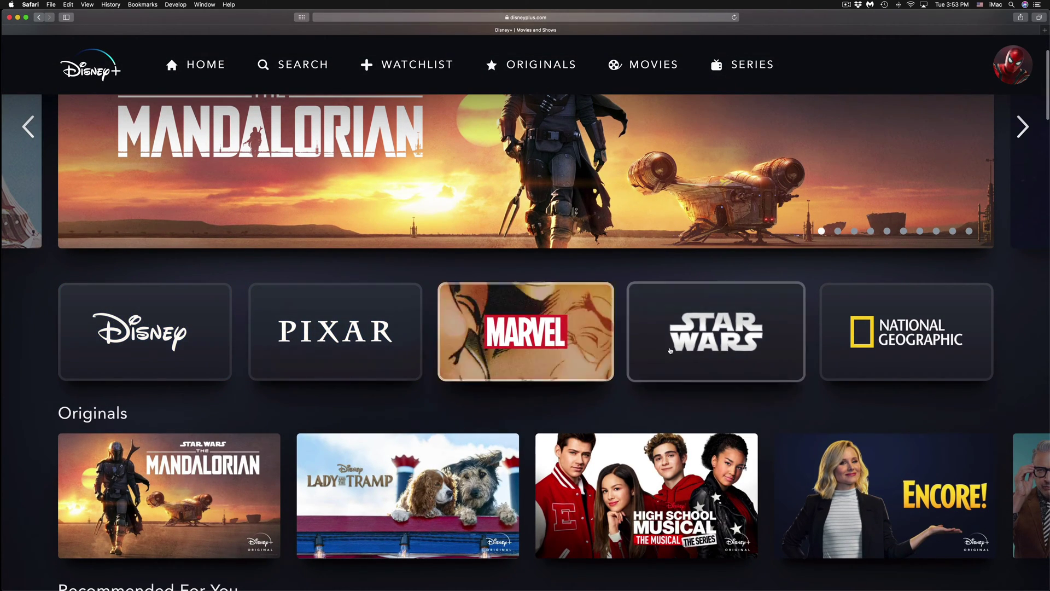
{"action": "scroll", "coordinate": [537, 396], "scroll_direction": "up", "scroll_amount": 3}
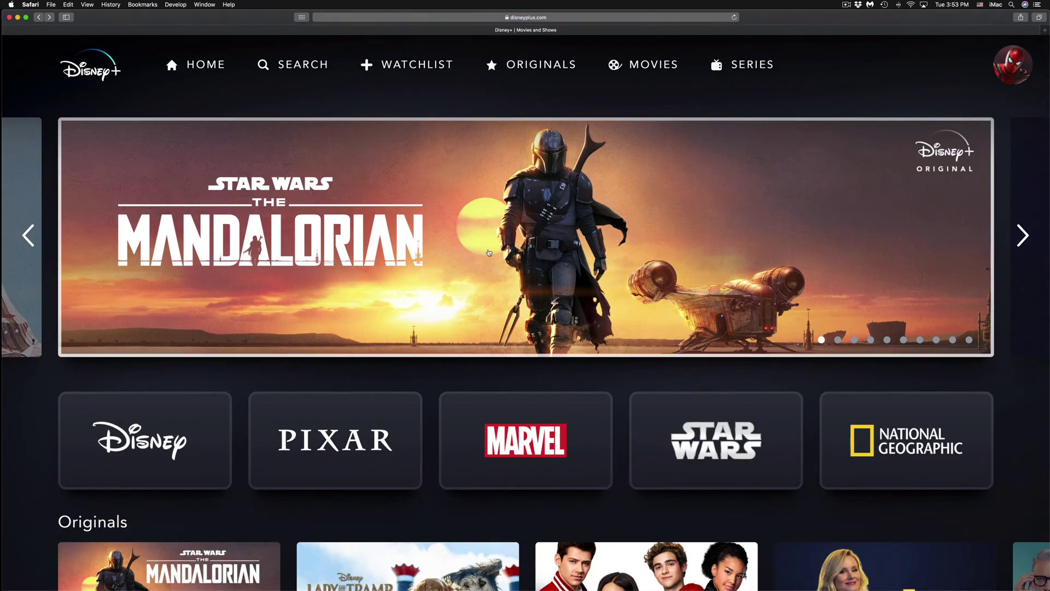
{"action": "scroll", "coordinate": [517, 346], "scroll_direction": "down", "scroll_amount": 5}
{"action": "scroll", "coordinate": [489, 253], "scroll_direction": "down", "scroll_amount": 3}
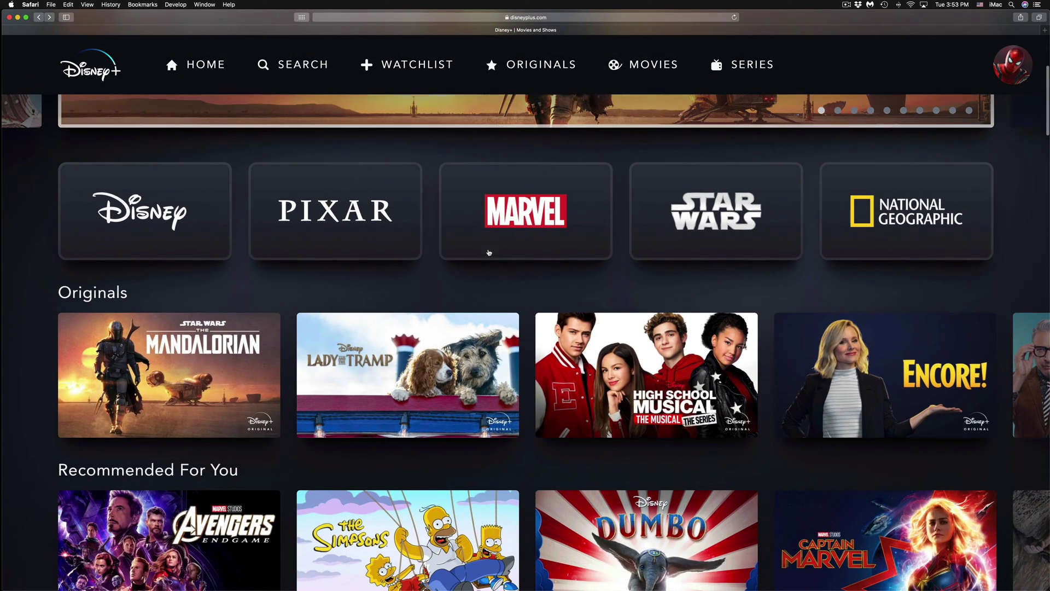
- Open The Mandalorian's title page and browse its Suggested, Extras and Details tabs
{"action": "left_click", "coordinate": [208, 359]}
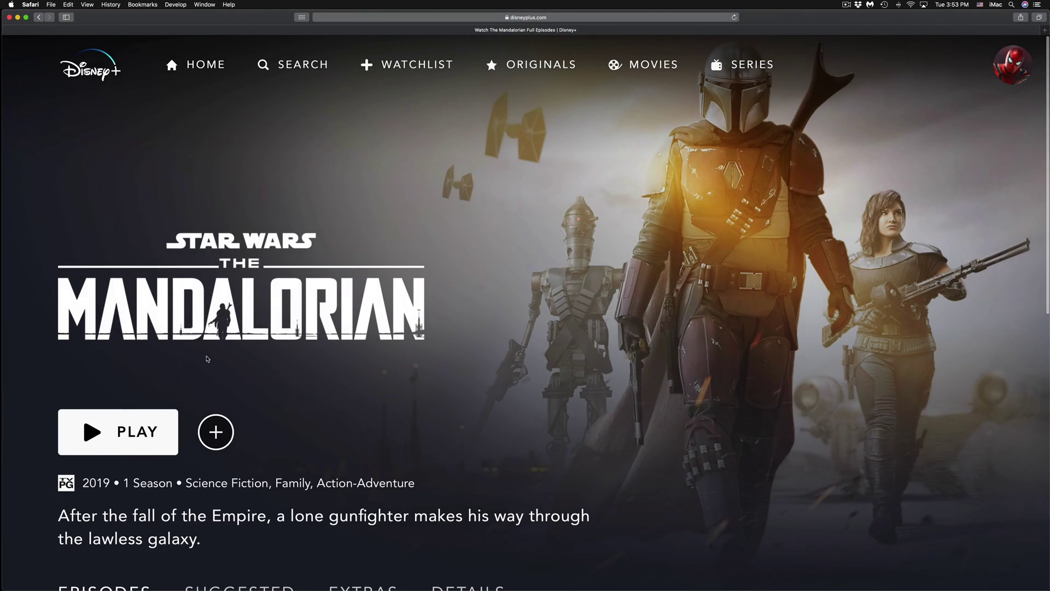
{"action": "scroll", "coordinate": [255, 371], "scroll_direction": "down", "scroll_amount": 4}
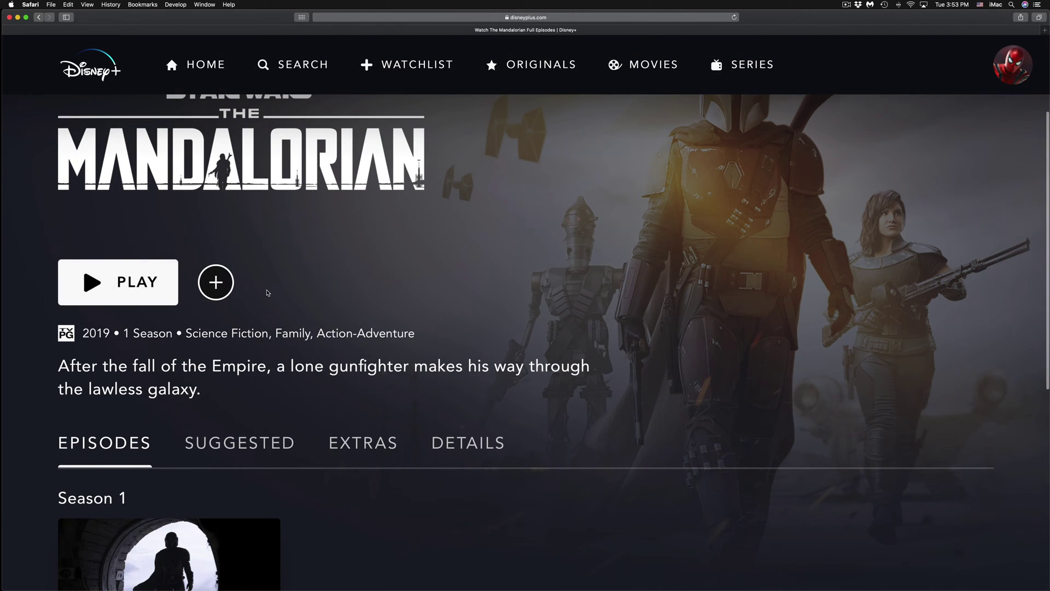
{"action": "scroll", "coordinate": [207, 291], "scroll_direction": "down", "scroll_amount": 2}
{"action": "scroll", "coordinate": [267, 292], "scroll_direction": "up", "scroll_amount": 4}
{"action": "scroll", "coordinate": [267, 293], "scroll_direction": "down", "scroll_amount": 2}
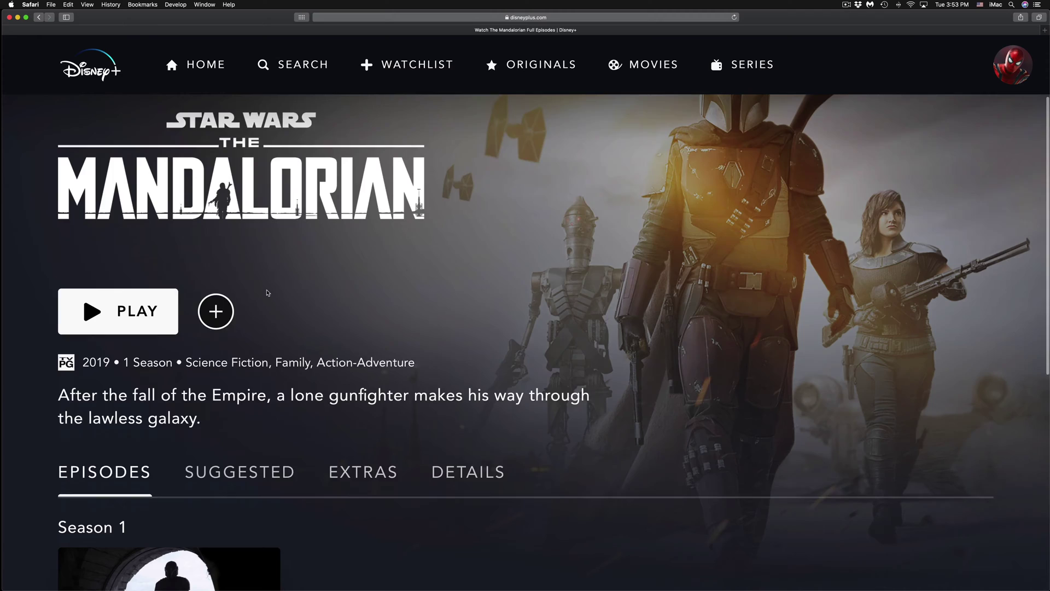
{"action": "scroll", "coordinate": [265, 292], "scroll_direction": "down", "scroll_amount": 2}
{"action": "scroll", "coordinate": [255, 295], "scroll_direction": "down", "scroll_amount": 3}
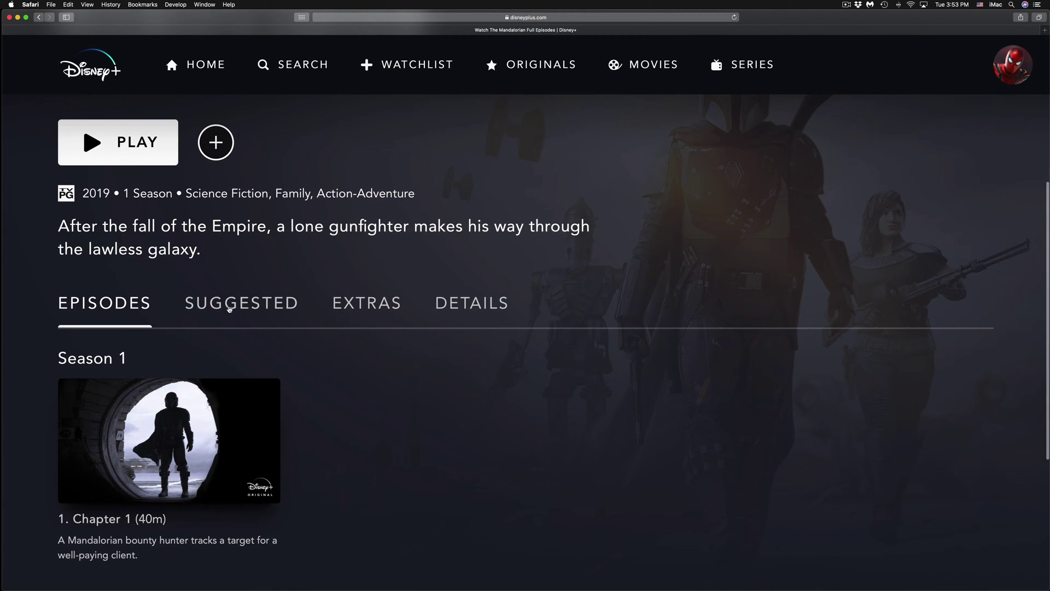
{"action": "left_click", "coordinate": [228, 306]}
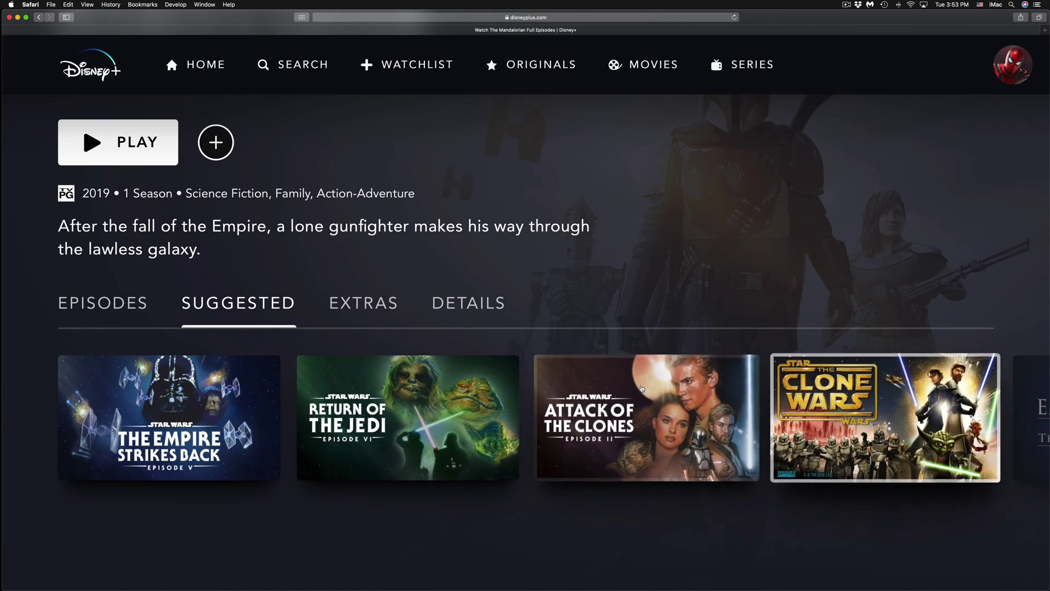
{"action": "left_click", "coordinate": [370, 309]}
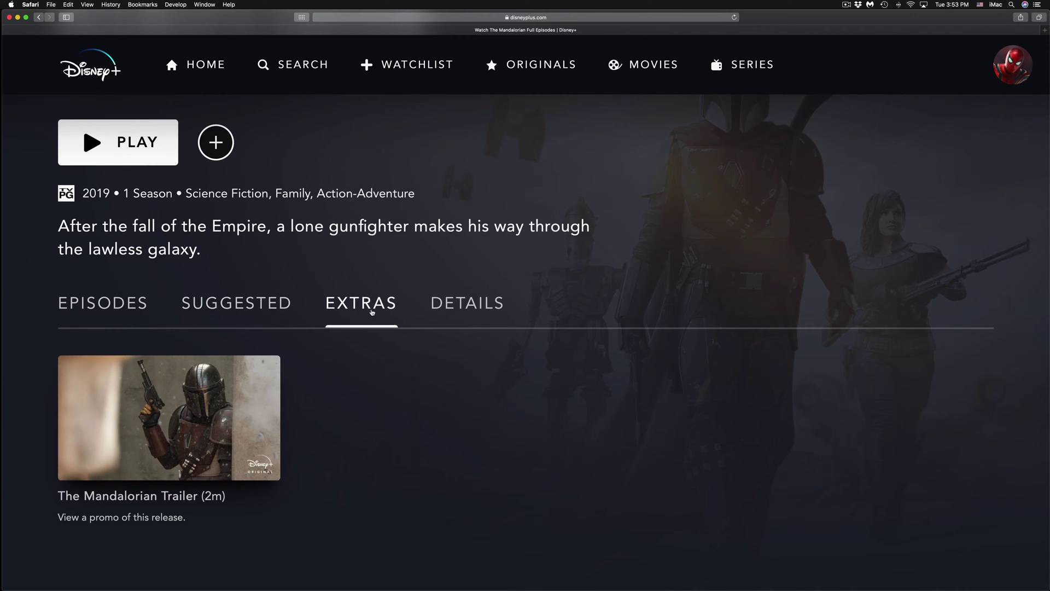
{"action": "left_click", "coordinate": [433, 305]}
{"action": "scroll", "coordinate": [432, 312], "scroll_direction": "up", "scroll_amount": 1}
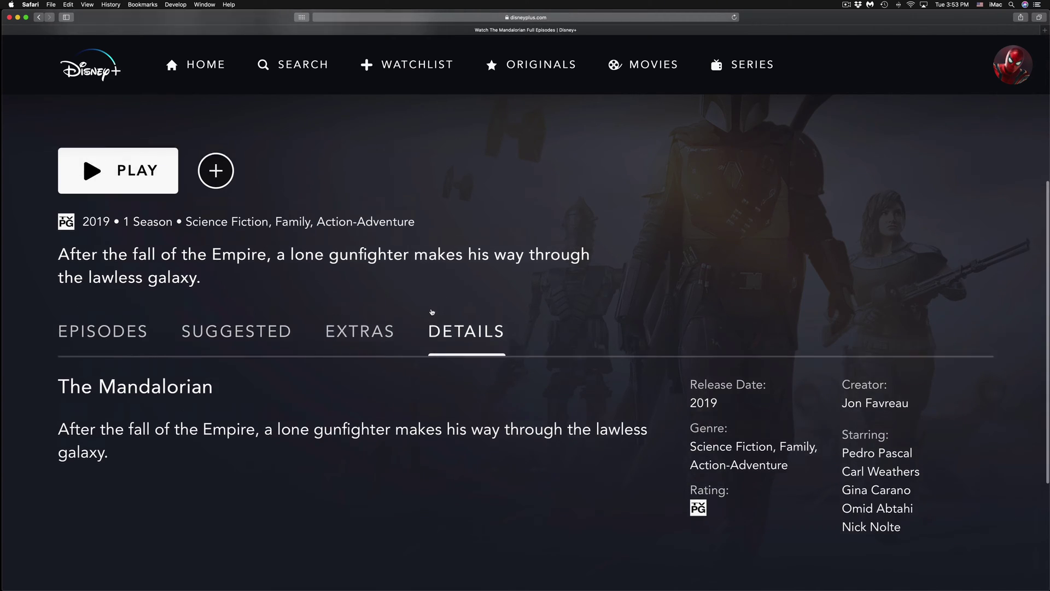
{"action": "scroll", "coordinate": [432, 312], "scroll_direction": "up", "scroll_amount": 3}
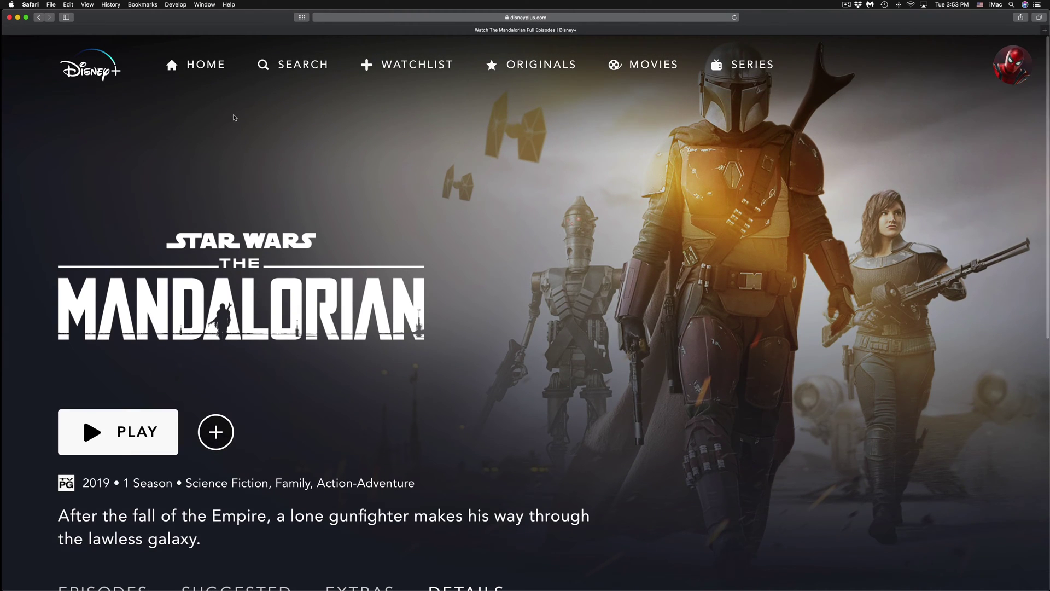
- Return home and browse the Disney and Pixar brand collection pages
{"action": "left_click", "coordinate": [188, 68]}
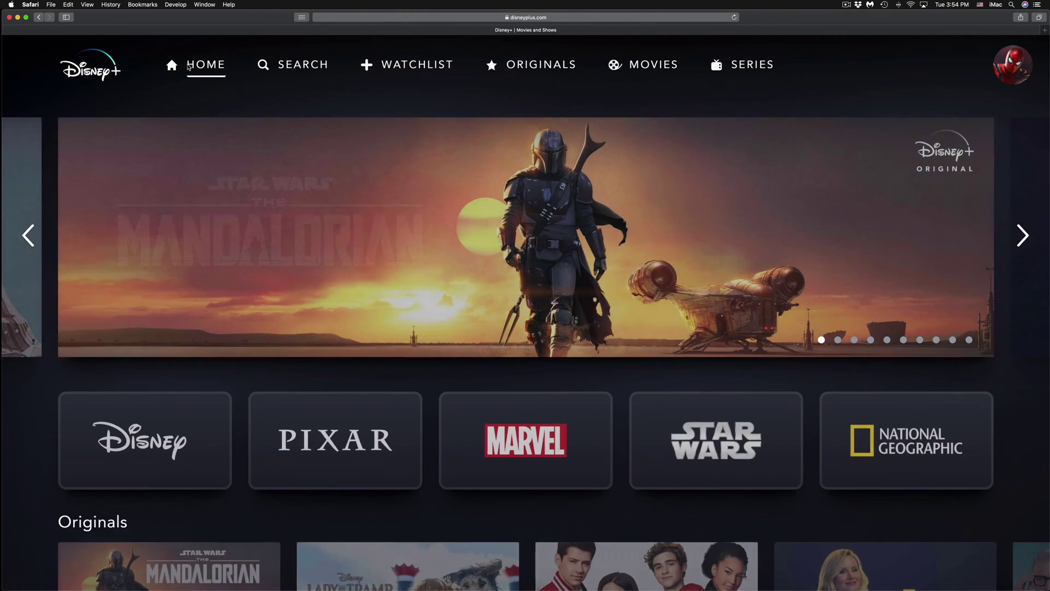
{"action": "scroll", "coordinate": [224, 462], "scroll_direction": "down", "scroll_amount": 1}
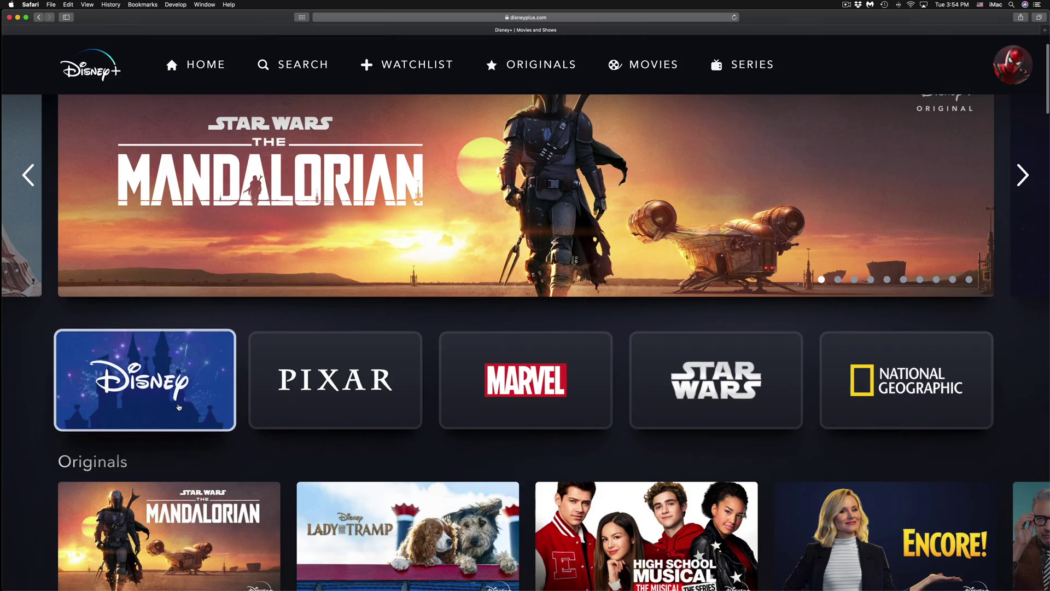
{"action": "left_click", "coordinate": [178, 407]}
{"action": "scroll", "coordinate": [178, 407], "scroll_direction": "down", "scroll_amount": 3}
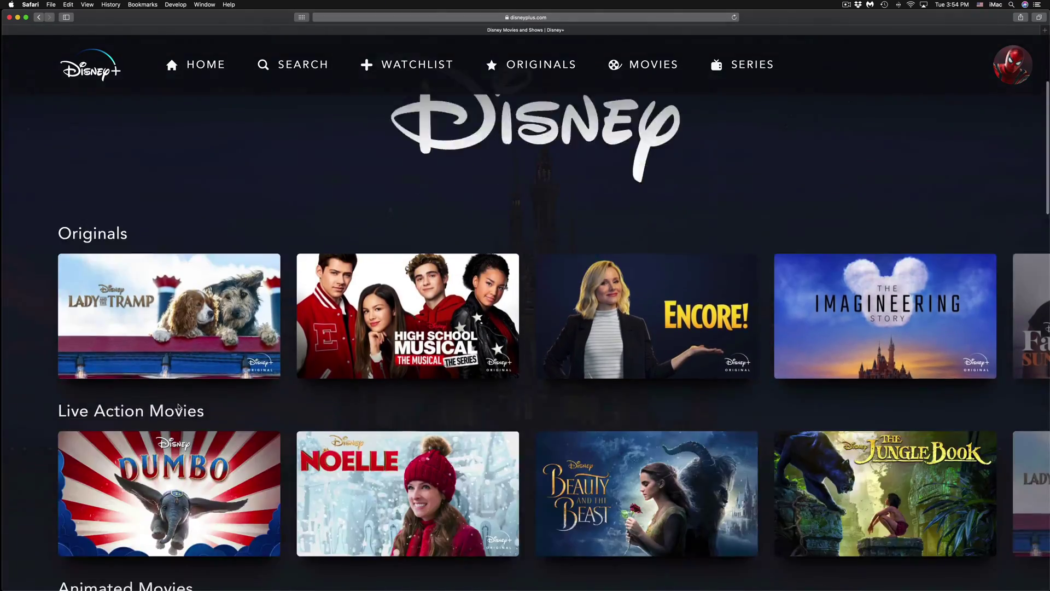
{"action": "scroll", "coordinate": [178, 407], "scroll_direction": "down", "scroll_amount": 4}
{"action": "scroll", "coordinate": [178, 407], "scroll_direction": "down", "scroll_amount": 5}
{"action": "scroll", "coordinate": [178, 406], "scroll_direction": "down", "scroll_amount": 3}
{"action": "scroll", "coordinate": [178, 407], "scroll_direction": "down", "scroll_amount": 4}
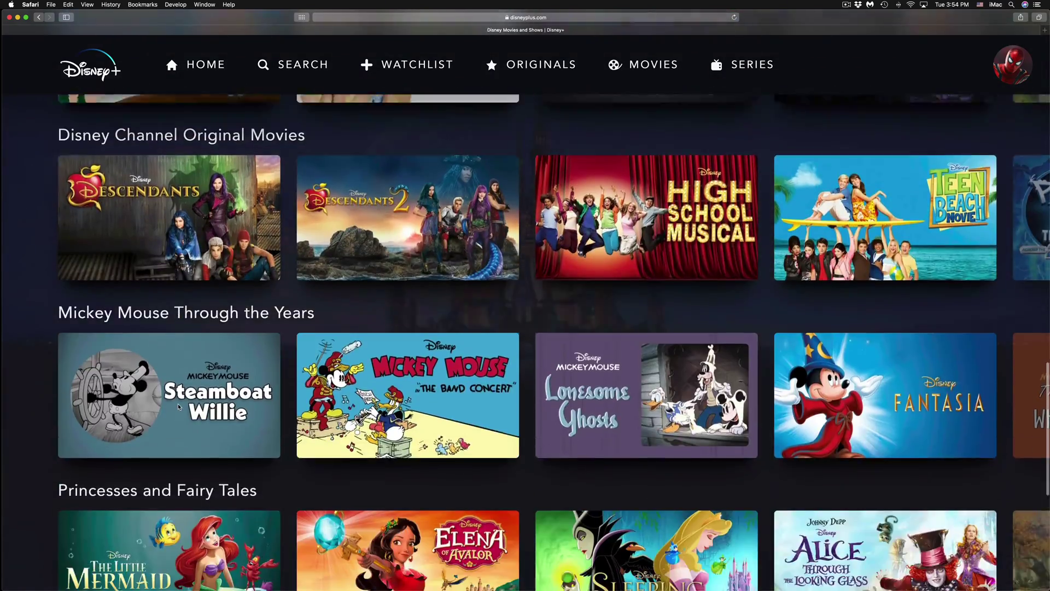
{"action": "scroll", "coordinate": [178, 407], "scroll_direction": "up", "scroll_amount": 8}
{"action": "scroll", "coordinate": [178, 402], "scroll_direction": "up", "scroll_amount": 10}
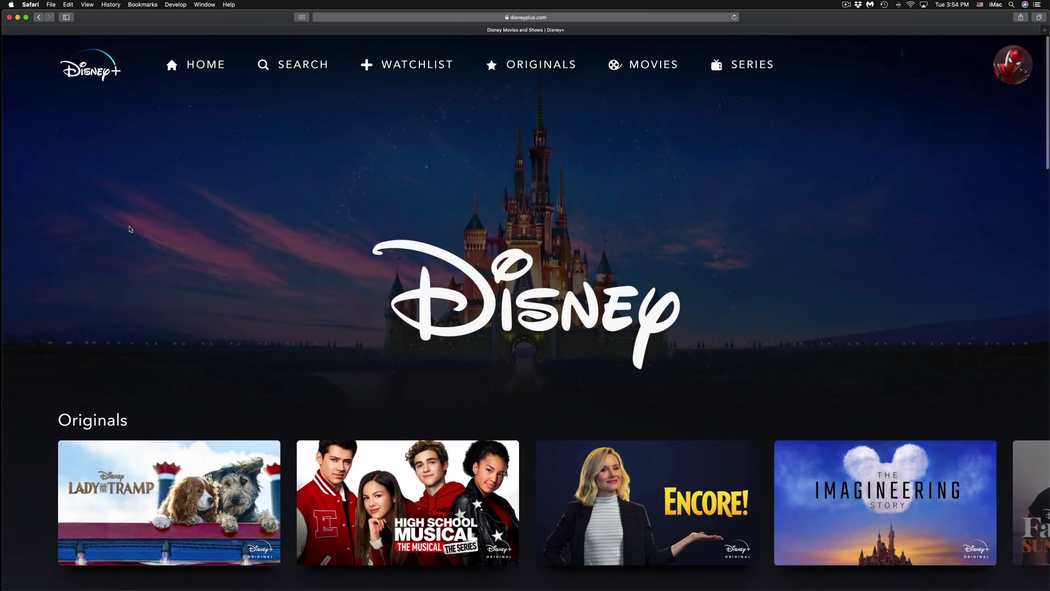
{"action": "left_click", "coordinate": [193, 65]}
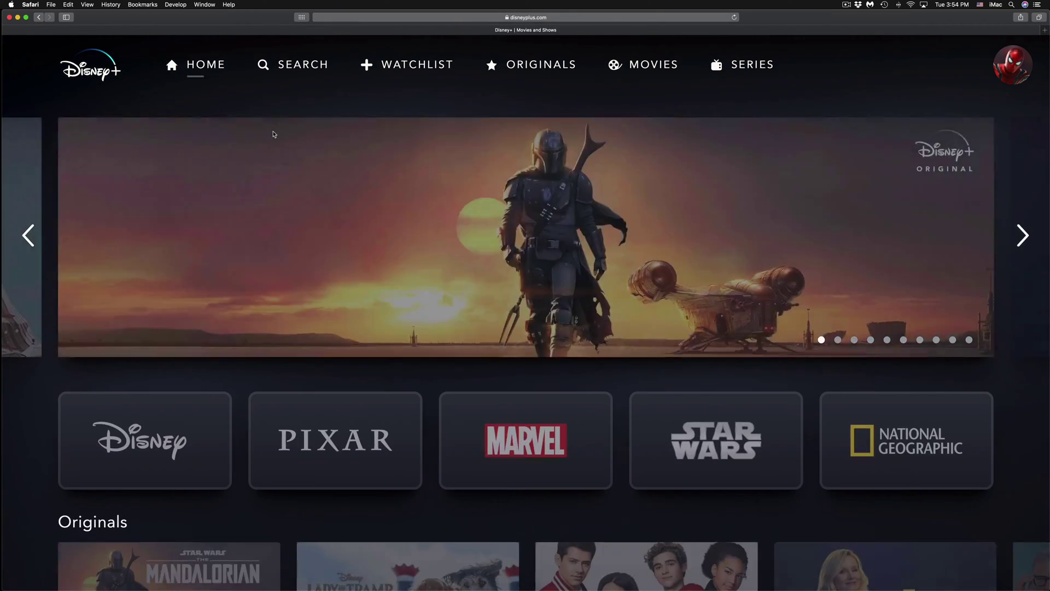
{"action": "left_click", "coordinate": [357, 445]}
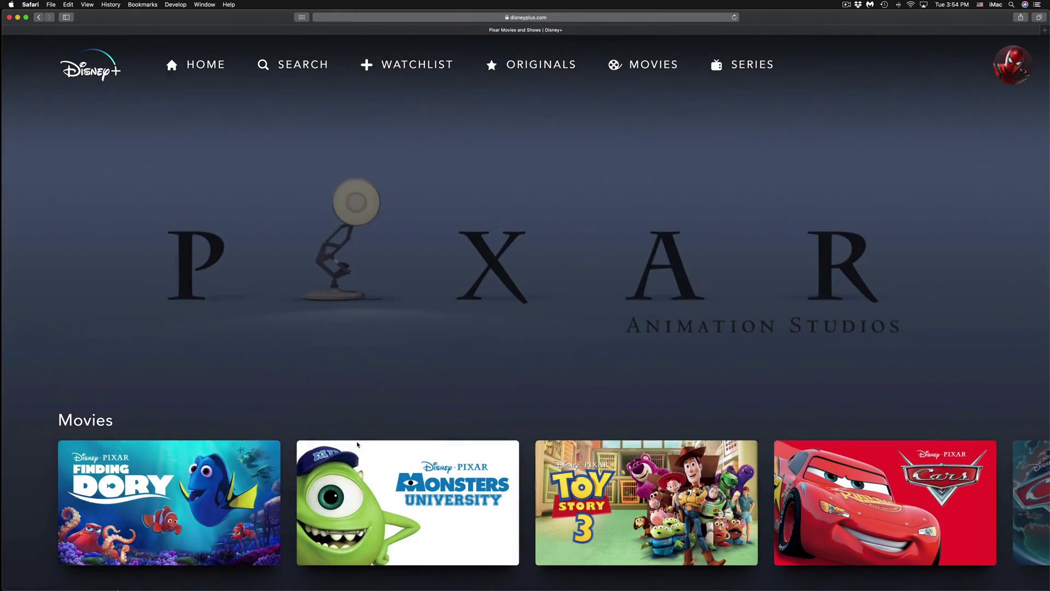
{"action": "scroll", "coordinate": [358, 445], "scroll_direction": "down", "scroll_amount": 3}
{"action": "scroll", "coordinate": [356, 445], "scroll_direction": "down", "scroll_amount": 3}
{"action": "scroll", "coordinate": [357, 445], "scroll_direction": "down", "scroll_amount": 5}
{"action": "scroll", "coordinate": [358, 446], "scroll_direction": "down", "scroll_amount": 3}
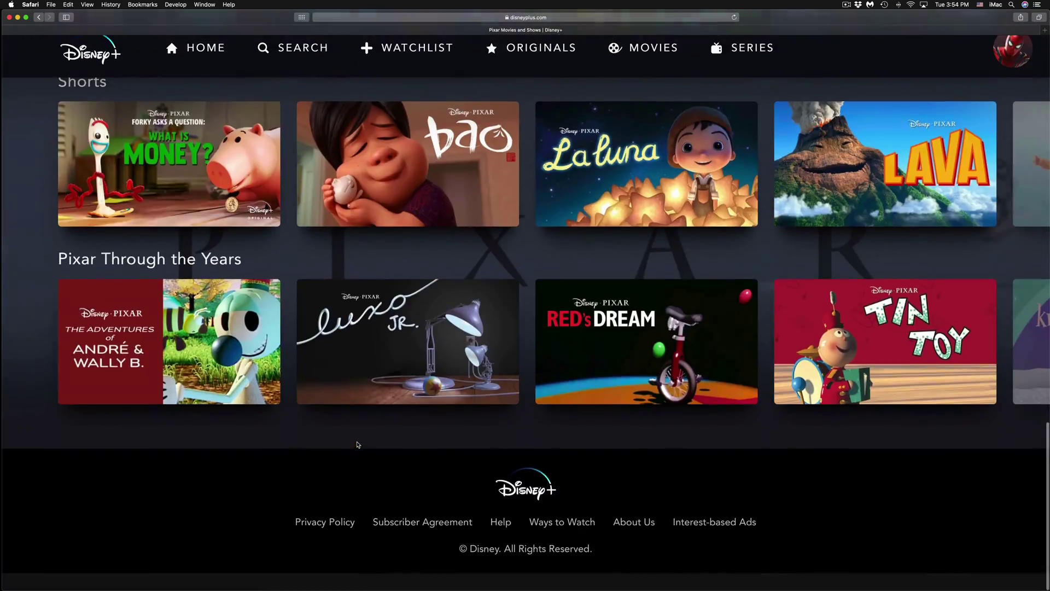
{"action": "scroll", "coordinate": [358, 444], "scroll_direction": "up", "scroll_amount": 10}
{"action": "scroll", "coordinate": [357, 444], "scroll_direction": "up", "scroll_amount": 5}
{"action": "scroll", "coordinate": [358, 444], "scroll_direction": "up", "scroll_amount": 3}
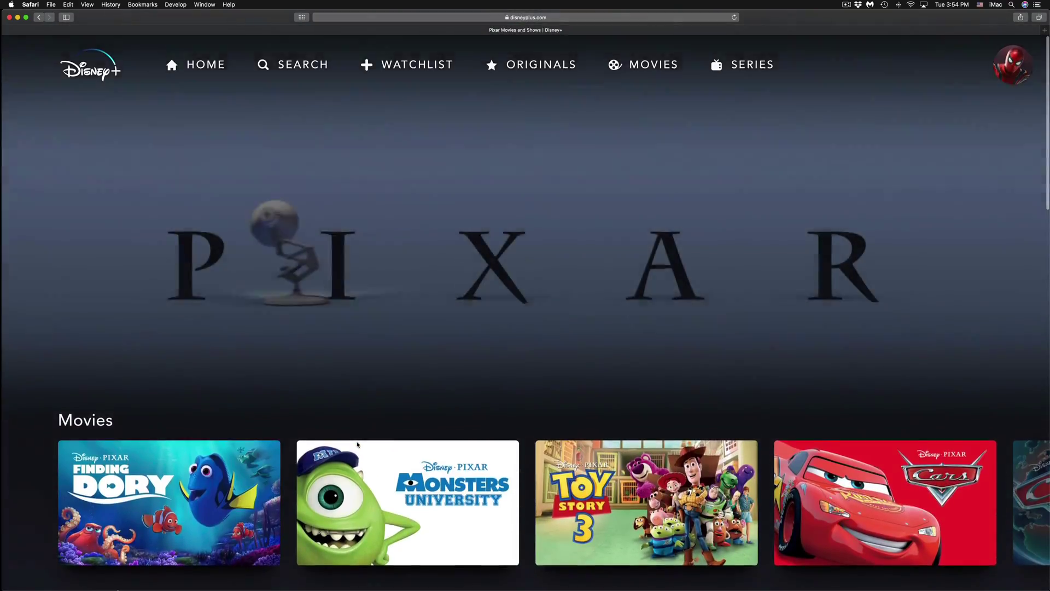
{"action": "left_click", "coordinate": [191, 74]}
{"action": "left_click", "coordinate": [572, 422]}
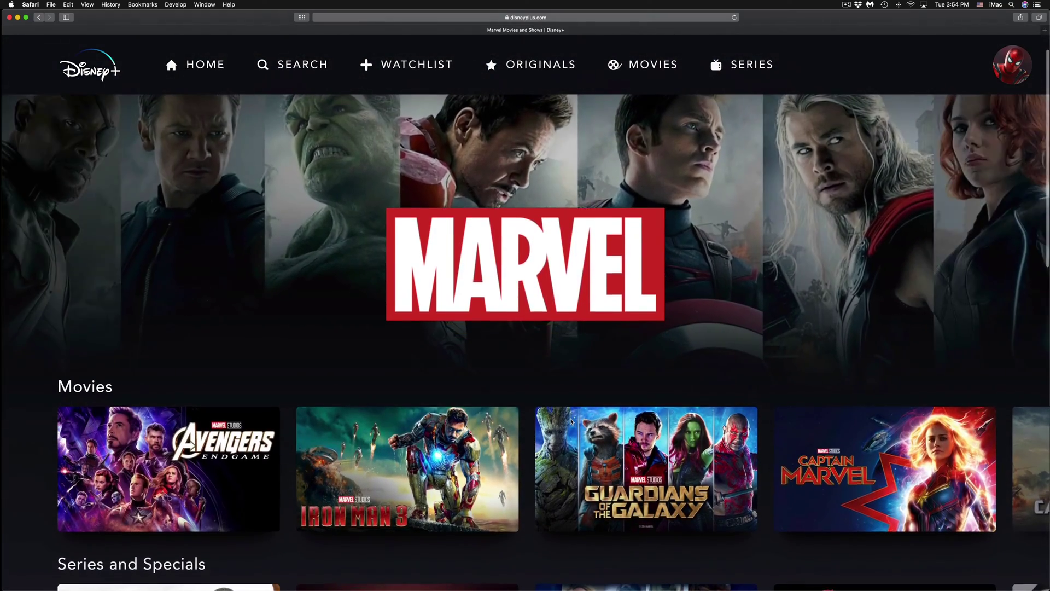
{"action": "scroll", "coordinate": [570, 421], "scroll_direction": "down", "scroll_amount": 3}
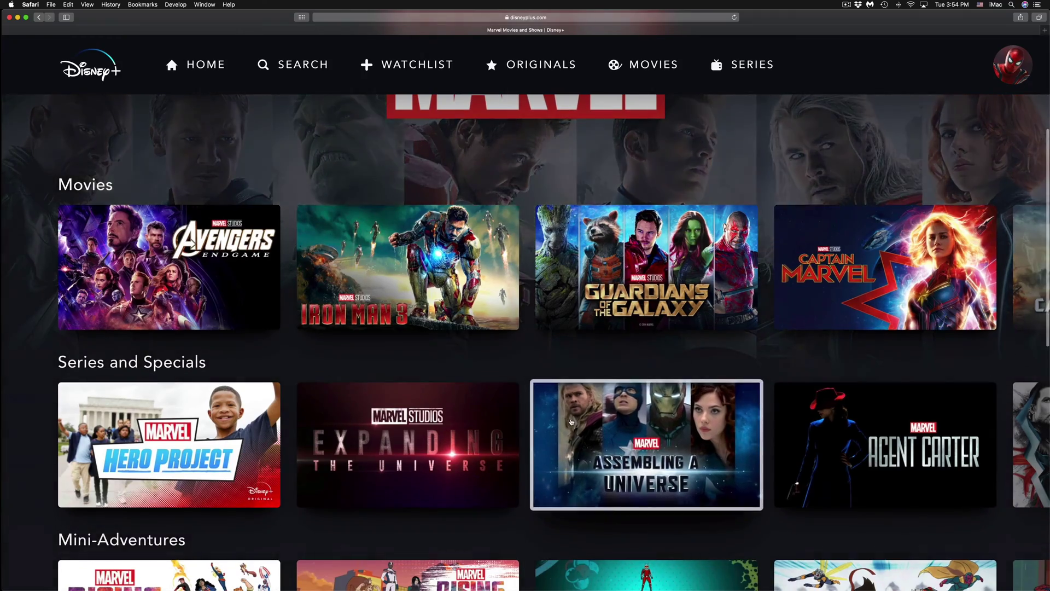
{"action": "scroll", "coordinate": [571, 423], "scroll_direction": "down", "scroll_amount": 10}
{"action": "scroll", "coordinate": [571, 421], "scroll_direction": "down", "scroll_amount": 5}
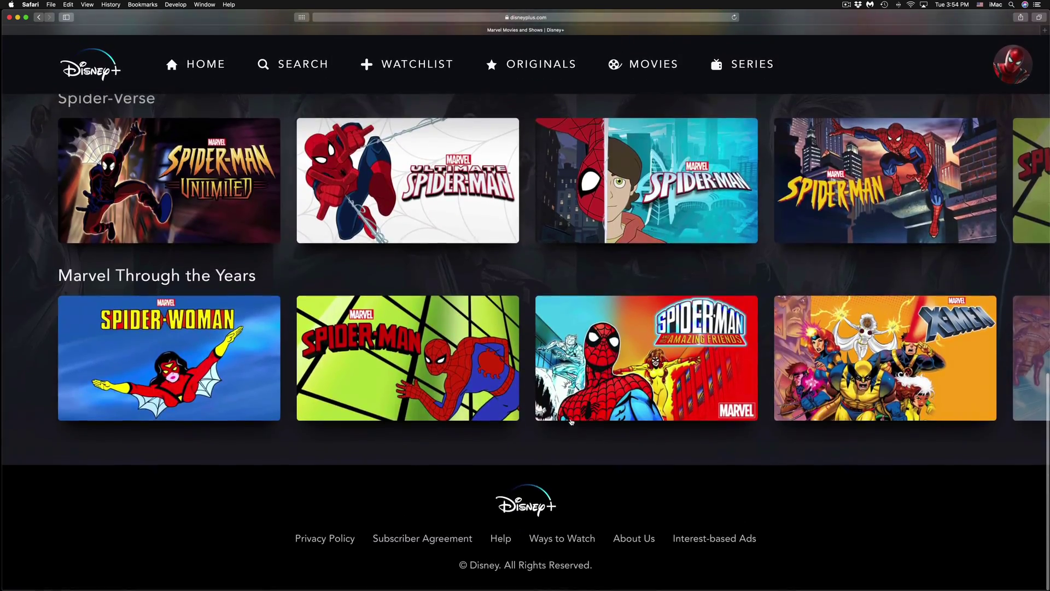
{"action": "scroll", "coordinate": [571, 421], "scroll_direction": "up", "scroll_amount": 3}
{"action": "scroll", "coordinate": [571, 422], "scroll_direction": "up", "scroll_amount": 5}
{"action": "scroll", "coordinate": [571, 422], "scroll_direction": "up", "scroll_amount": 5}
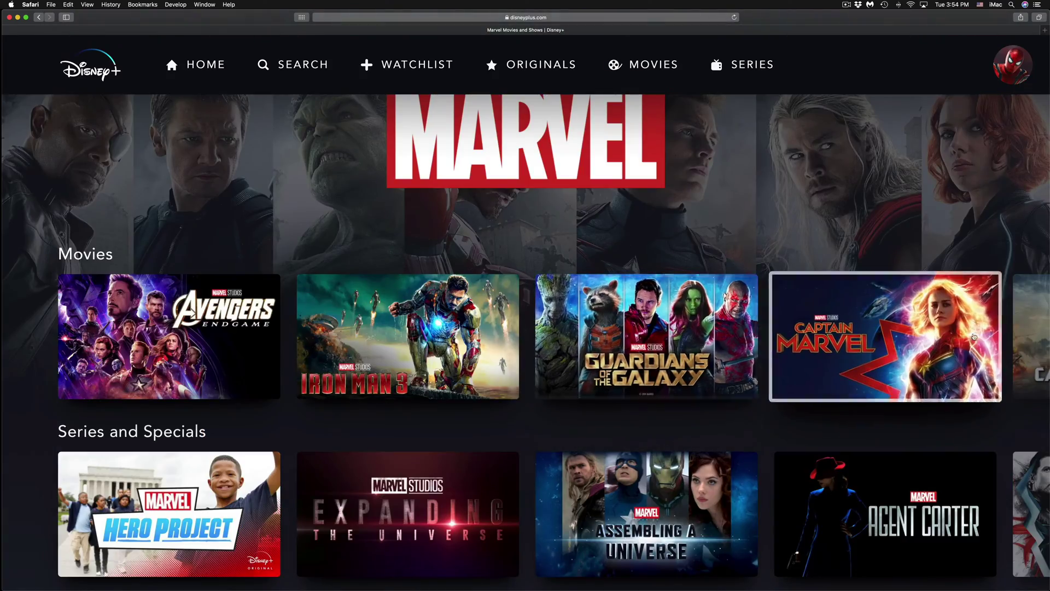
{"action": "left_click", "coordinate": [1022, 335]}
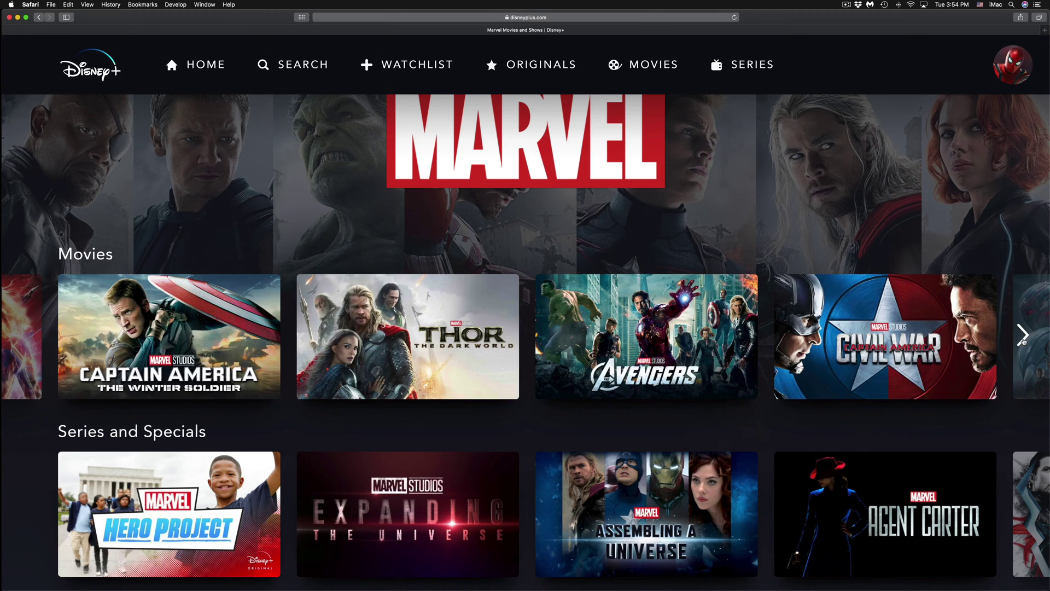
{"action": "left_click", "coordinate": [1023, 335]}
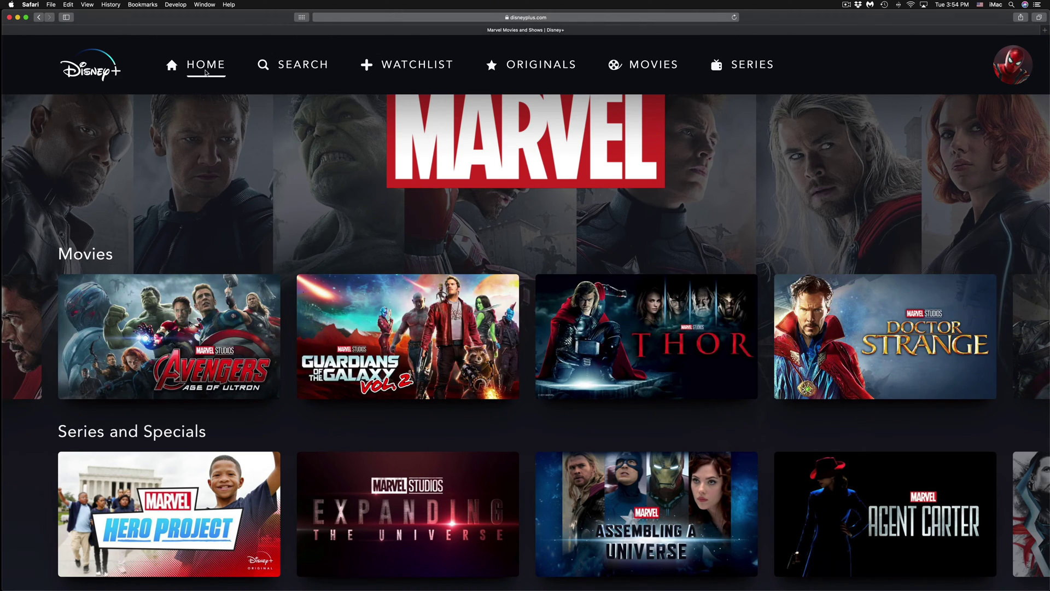
{"action": "left_click", "coordinate": [206, 73]}
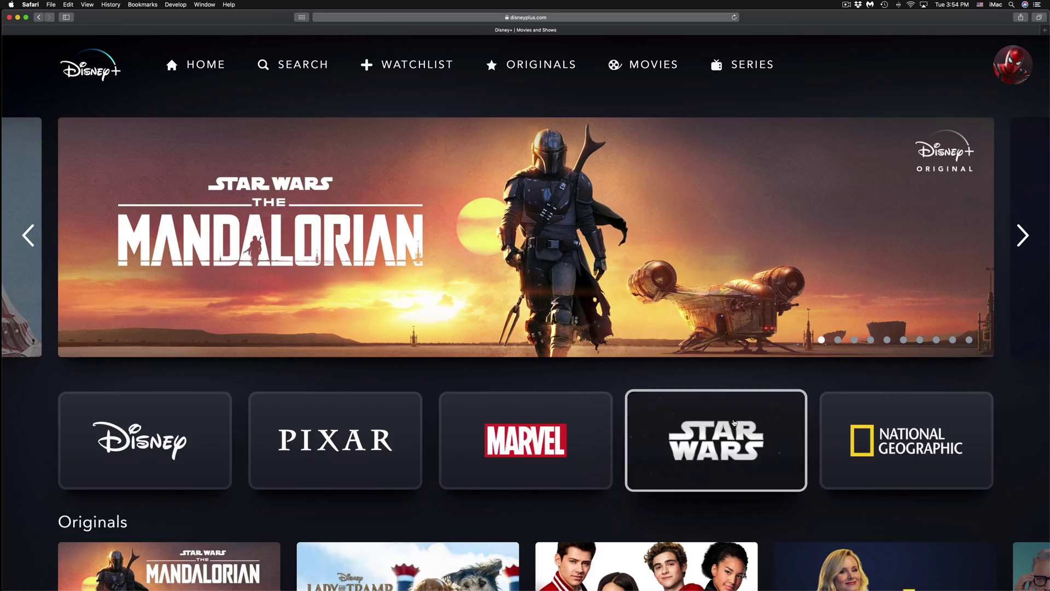
{"action": "left_click", "coordinate": [733, 422]}
{"action": "scroll", "coordinate": [733, 422], "scroll_direction": "down", "scroll_amount": 5}
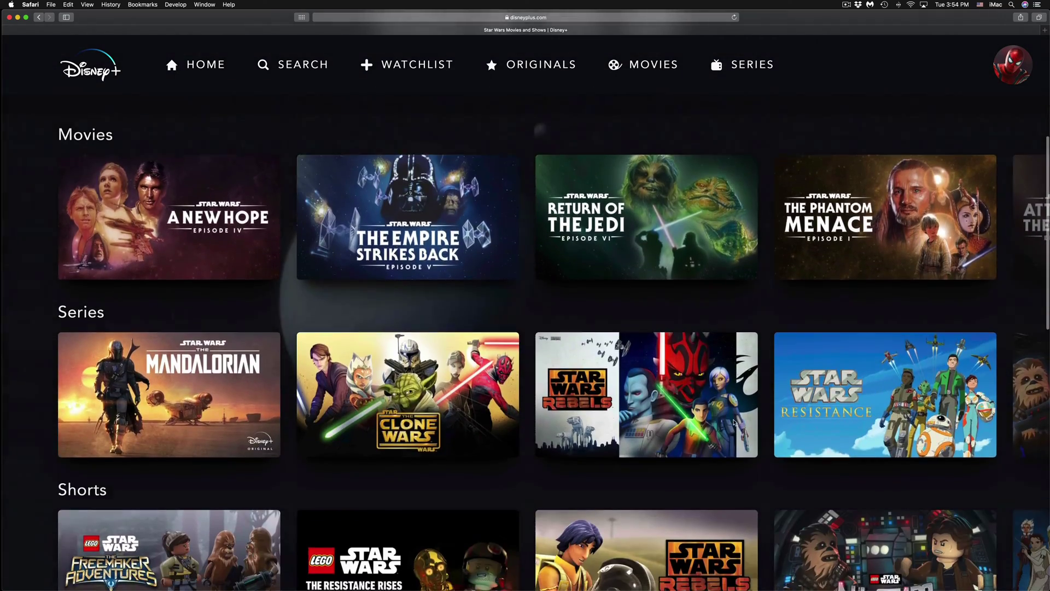
{"action": "scroll", "coordinate": [228, 83], "scroll_direction": "up", "scroll_amount": 10}
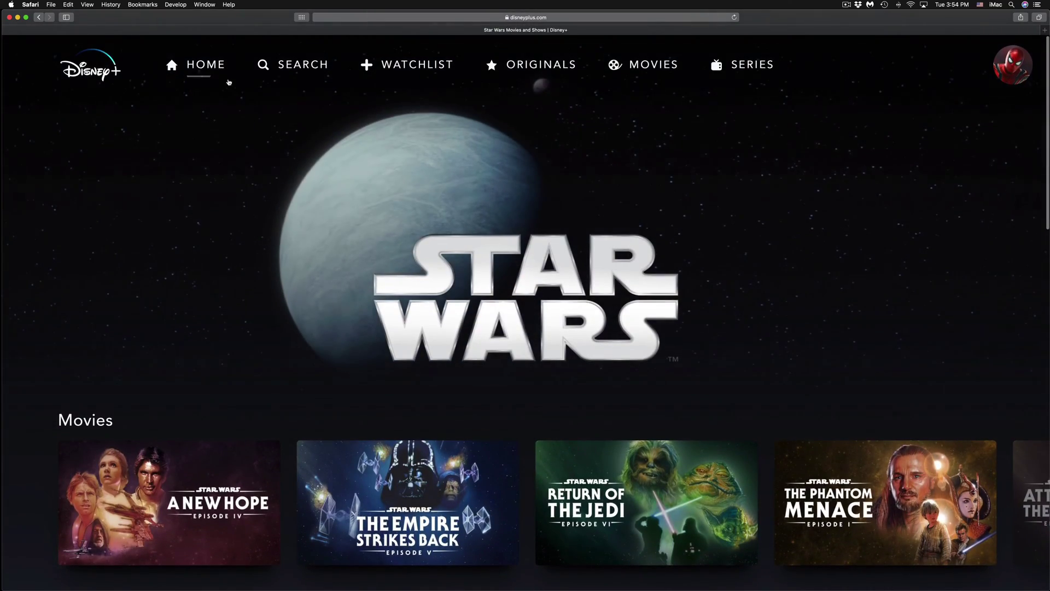
{"action": "left_click", "coordinate": [210, 67]}
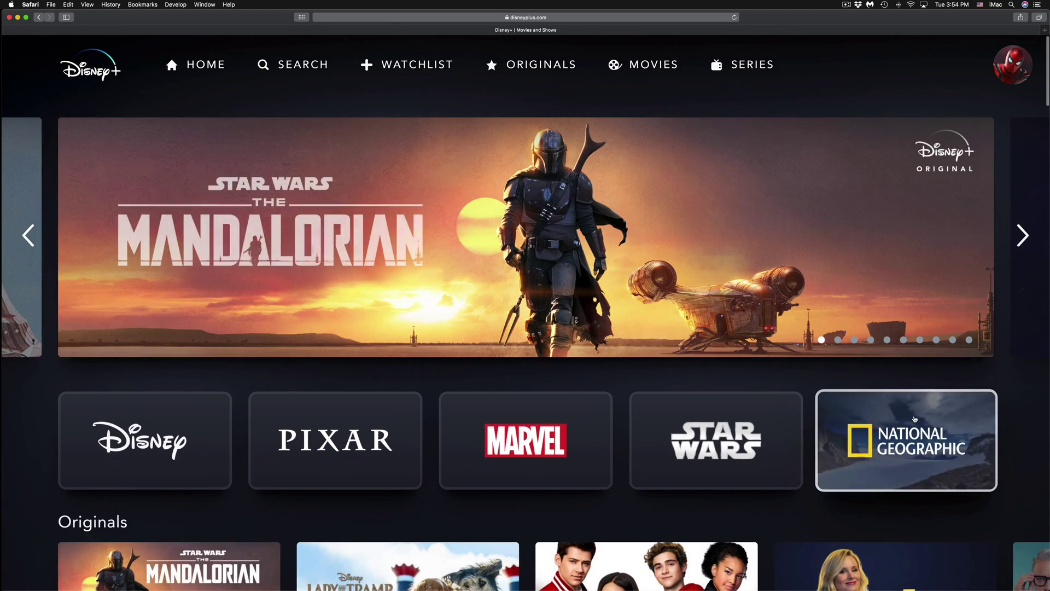
- Open the National Geographic brand tile and browse its Series row
{"action": "left_click", "coordinate": [914, 419]}
{"action": "scroll", "coordinate": [807, 469], "scroll_direction": "down", "scroll_amount": 3}
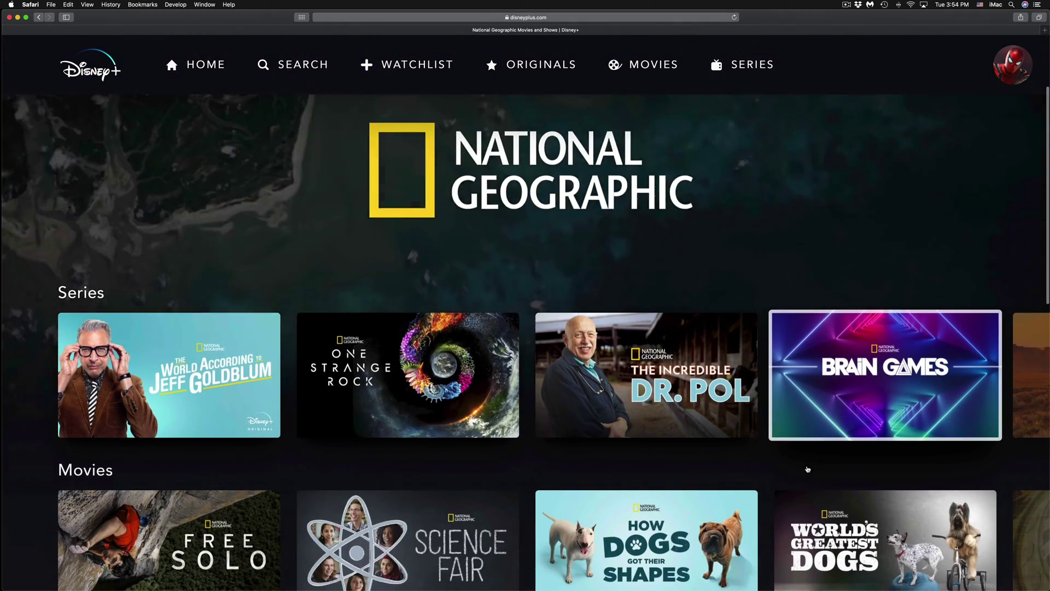
{"action": "scroll", "coordinate": [808, 470], "scroll_direction": "up", "scroll_amount": 2}
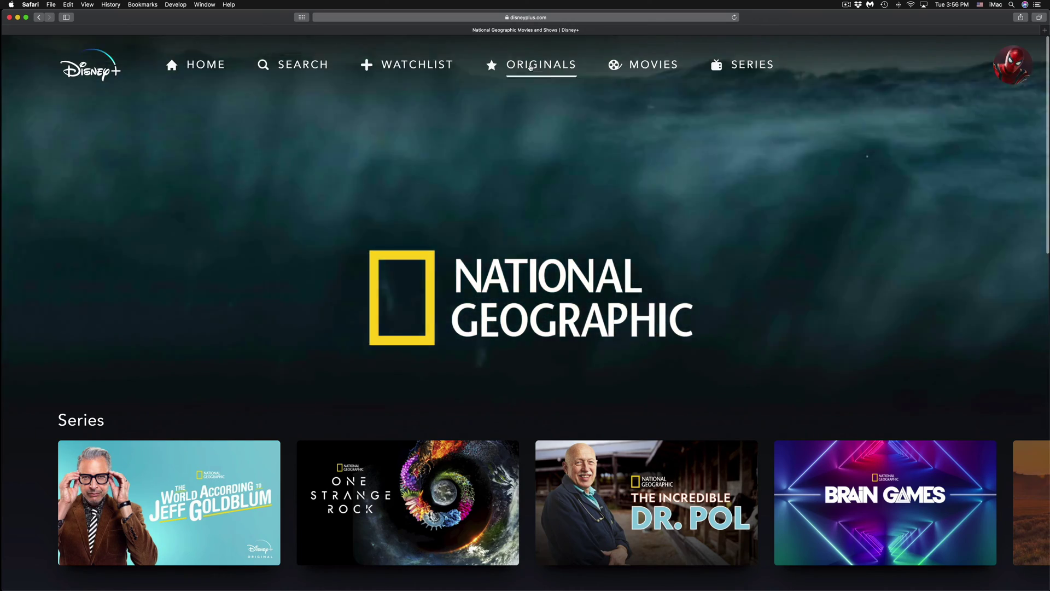
- Open Originals from the top navigation to view its grid of Disney+ Originals
{"action": "left_click", "coordinate": [530, 68]}
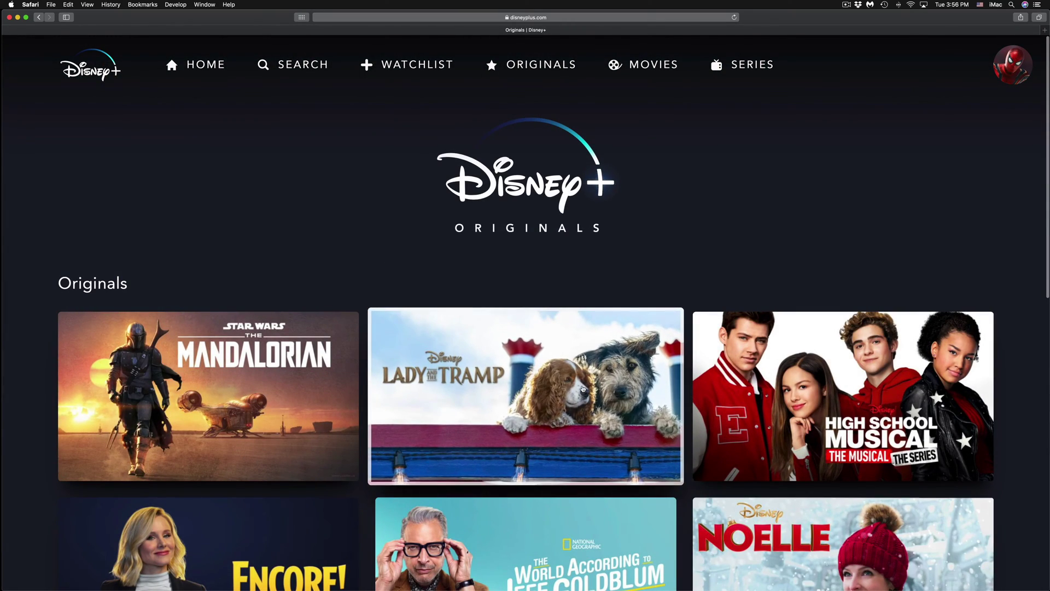
{"action": "scroll", "coordinate": [583, 390], "scroll_direction": "down", "scroll_amount": 1}
{"action": "scroll", "coordinate": [583, 390], "scroll_direction": "down", "scroll_amount": 2}
{"action": "scroll", "coordinate": [583, 390], "scroll_direction": "down", "scroll_amount": 2}
{"action": "scroll", "coordinate": [583, 388], "scroll_direction": "down", "scroll_amount": 2}
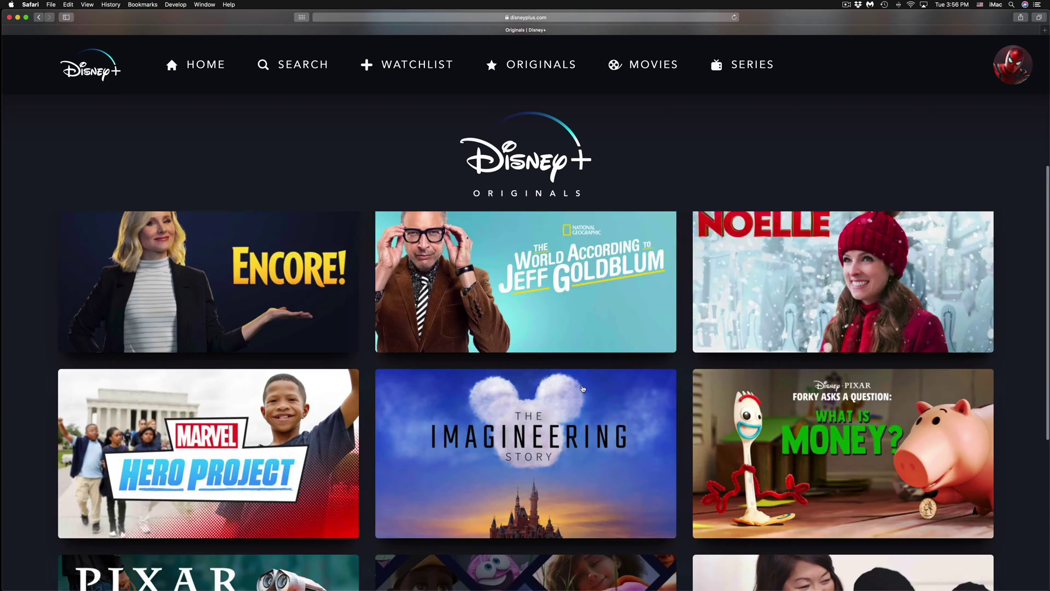
{"action": "scroll", "coordinate": [583, 389], "scroll_direction": "down", "scroll_amount": 3}
{"action": "scroll", "coordinate": [583, 388], "scroll_direction": "down", "scroll_amount": 1}
{"action": "scroll", "coordinate": [582, 388], "scroll_direction": "up", "scroll_amount": 1}
{"action": "scroll", "coordinate": [582, 388], "scroll_direction": "up", "scroll_amount": 3}
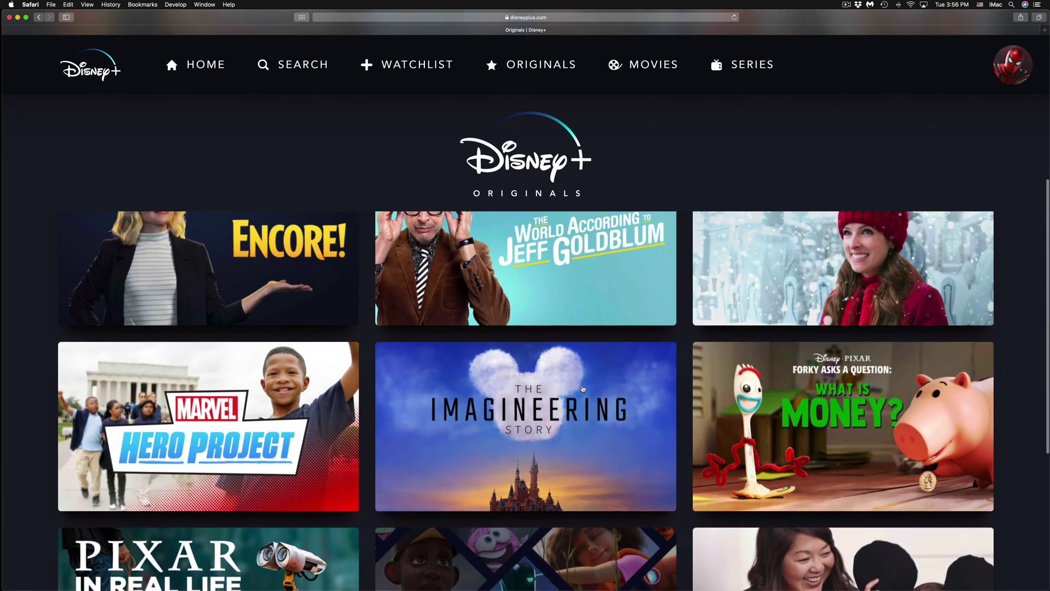
{"action": "scroll", "coordinate": [583, 390], "scroll_direction": "up", "scroll_amount": 2}
{"action": "scroll", "coordinate": [583, 389], "scroll_direction": "up", "scroll_amount": 2}
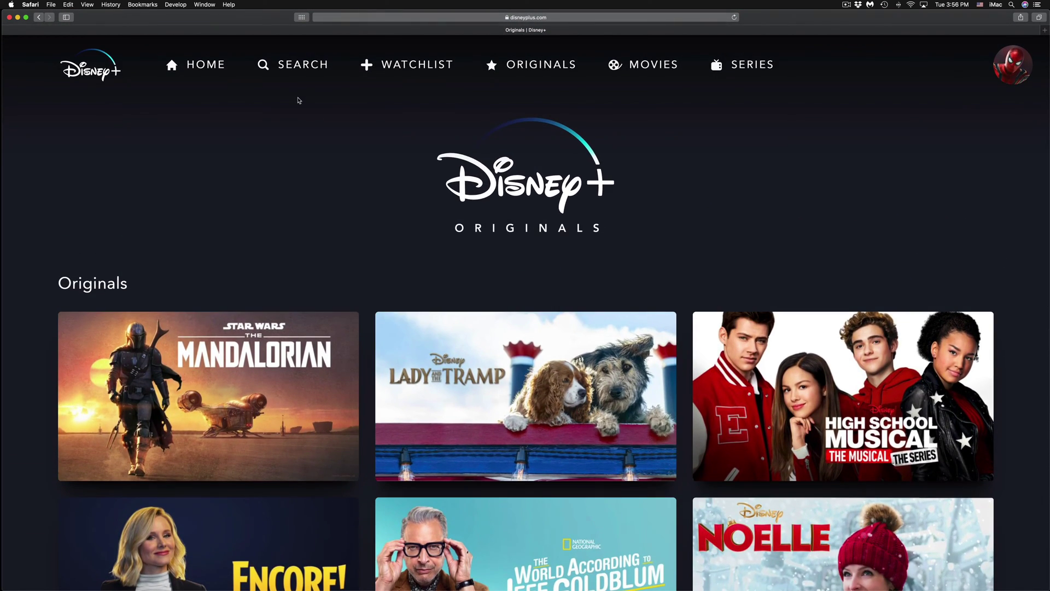